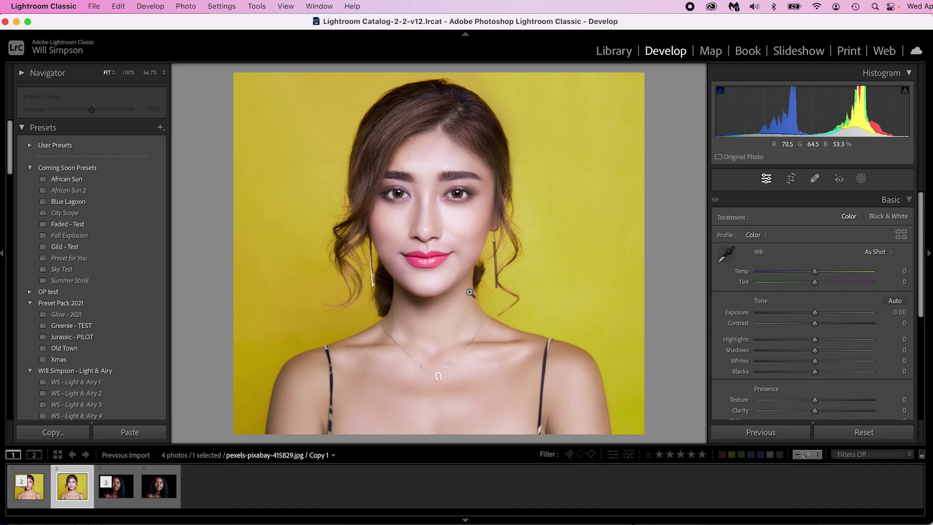
pyautogui.press('Left')
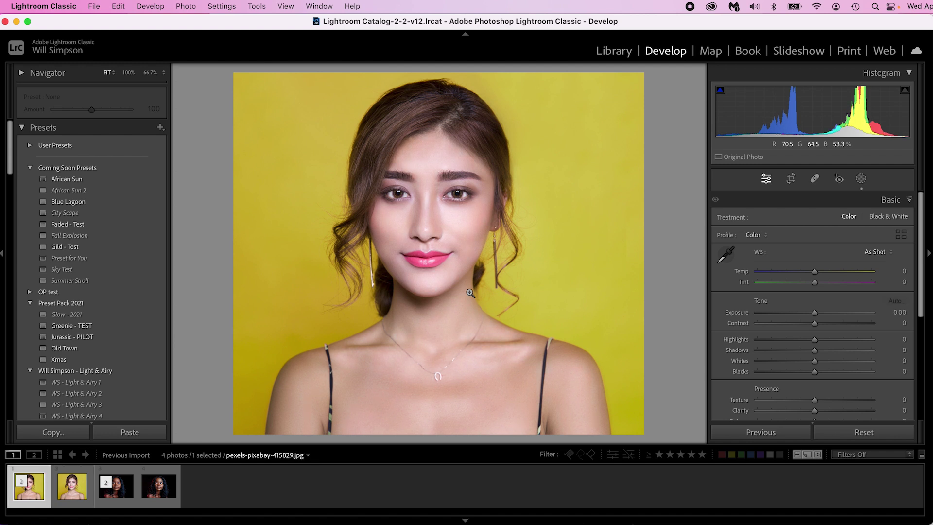
pyautogui.click(159, 494)
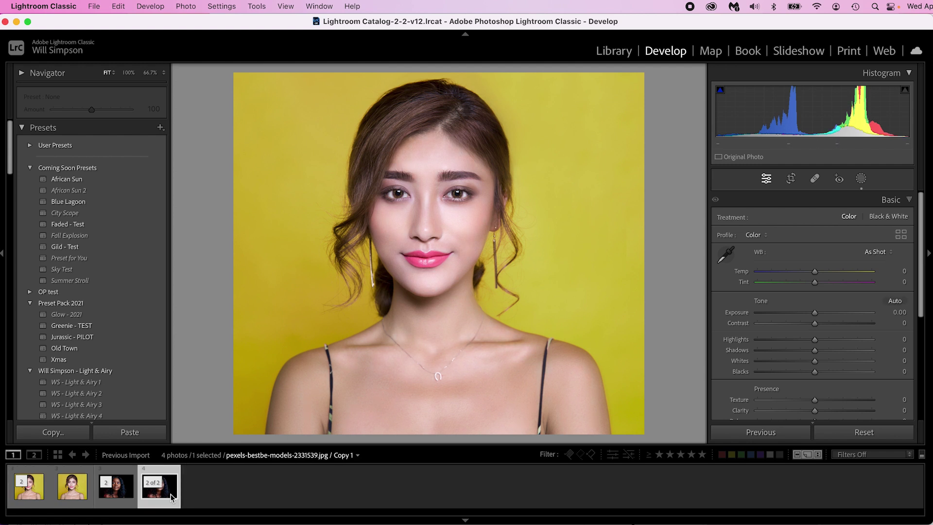
pyautogui.press('Left')
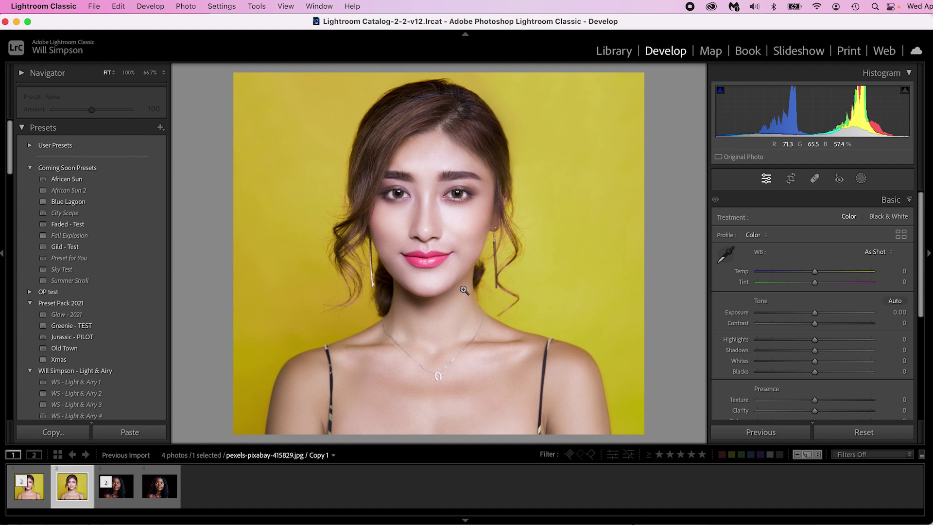
# Create a luminance range mask on the yellow portrait copy limited to tones 68–100
pyautogui.click(863, 184)
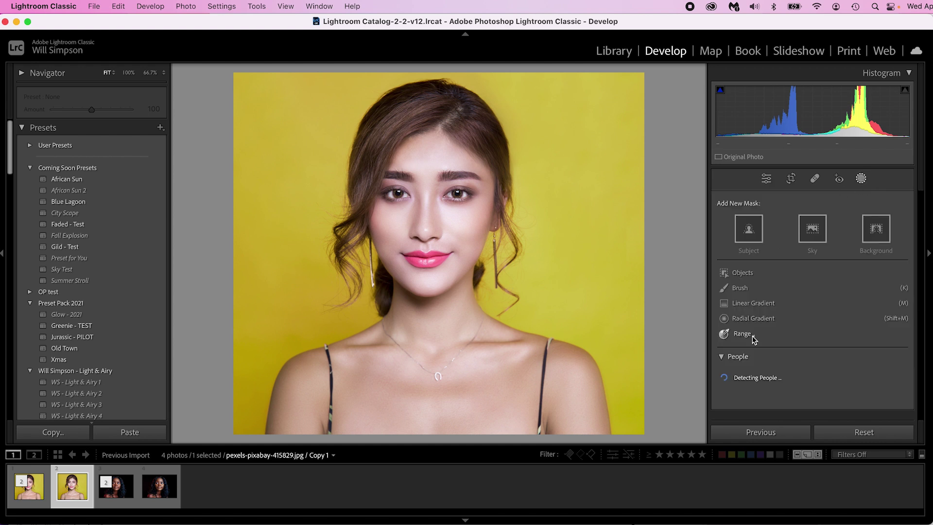
pyautogui.click(753, 335)
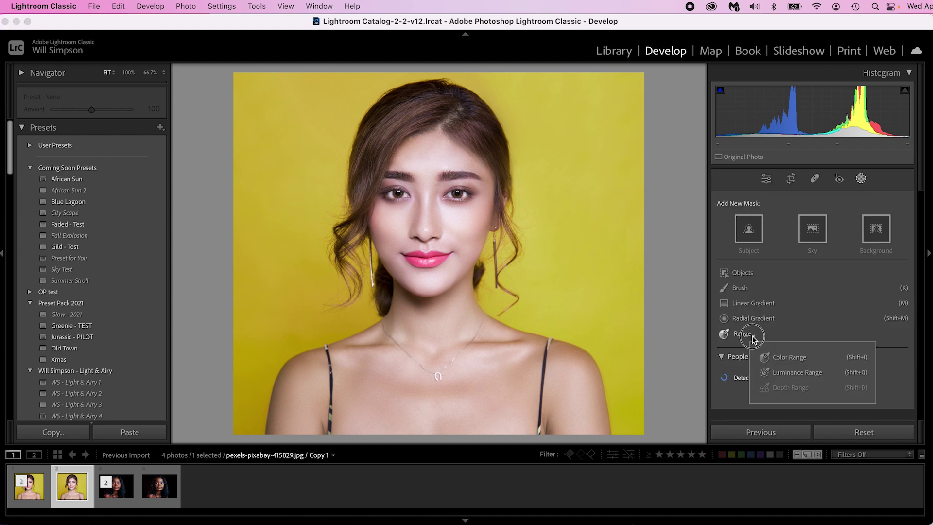
pyautogui.click(791, 374)
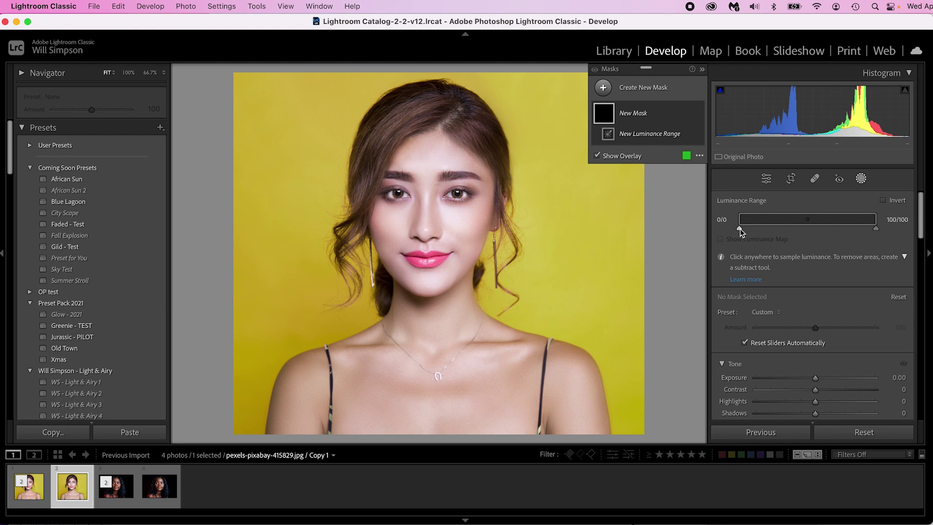
pyautogui.moveTo(739, 229); pyautogui.dragTo(833, 232)
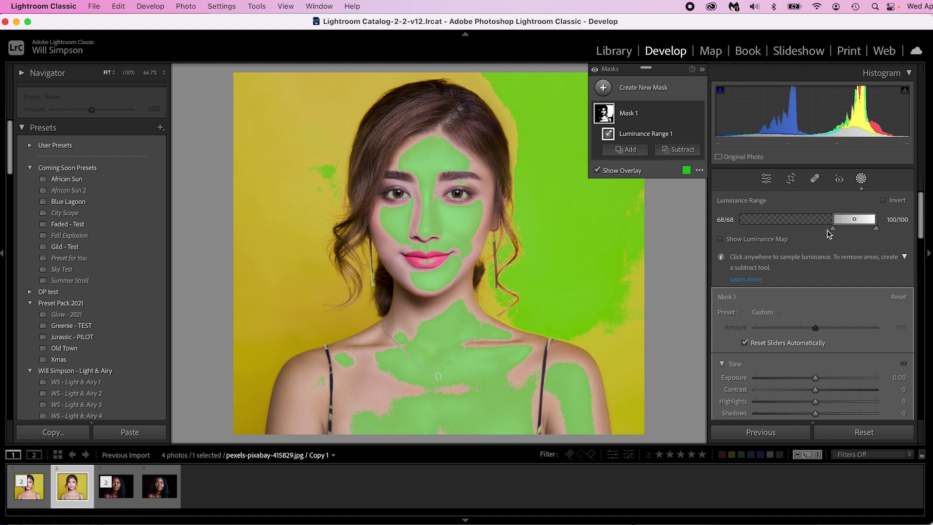
# Extend the mask's lower luminance falloff to 45, giving a 45/68–100/100 range
pyautogui.moveTo(831, 222); pyautogui.dragTo(801, 230)
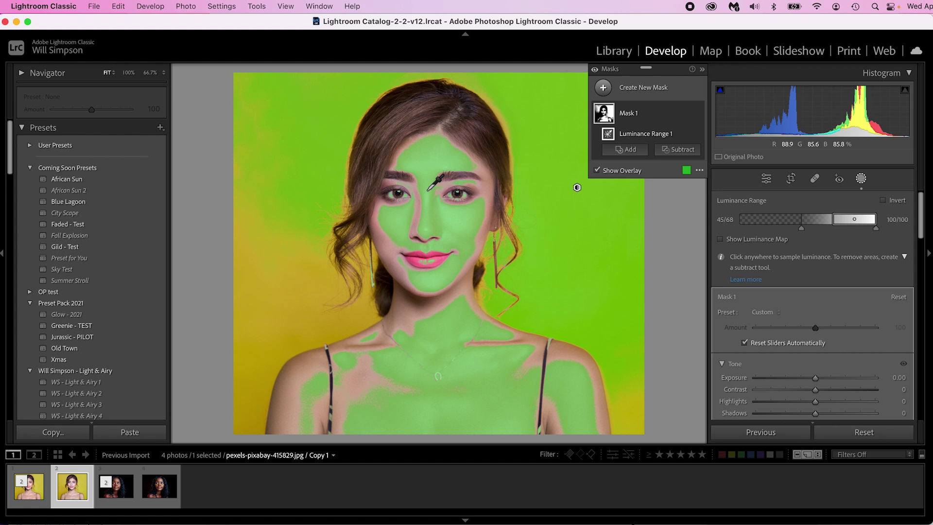
# Pull the mask's RGB curve white point down to 255 / 251
pyautogui.scroll(-10, 767, 287)
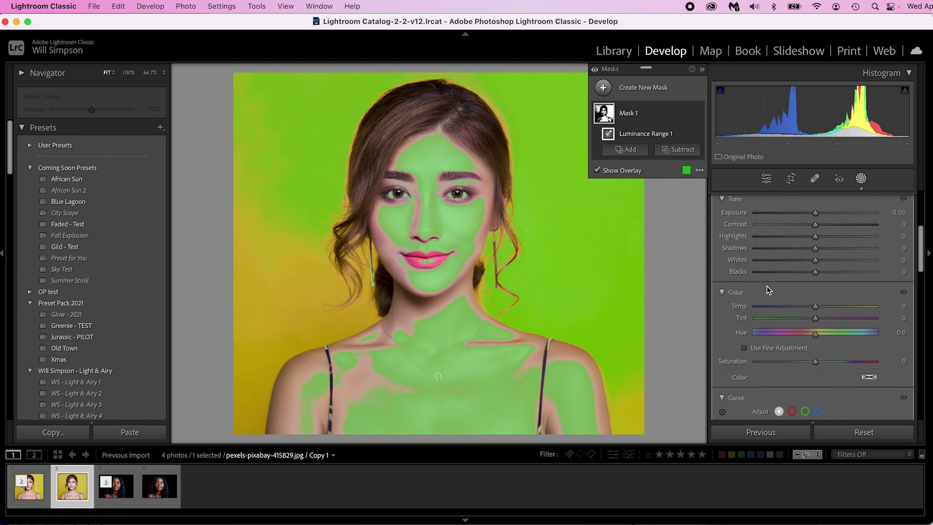
pyautogui.scroll(-3, 767, 287)
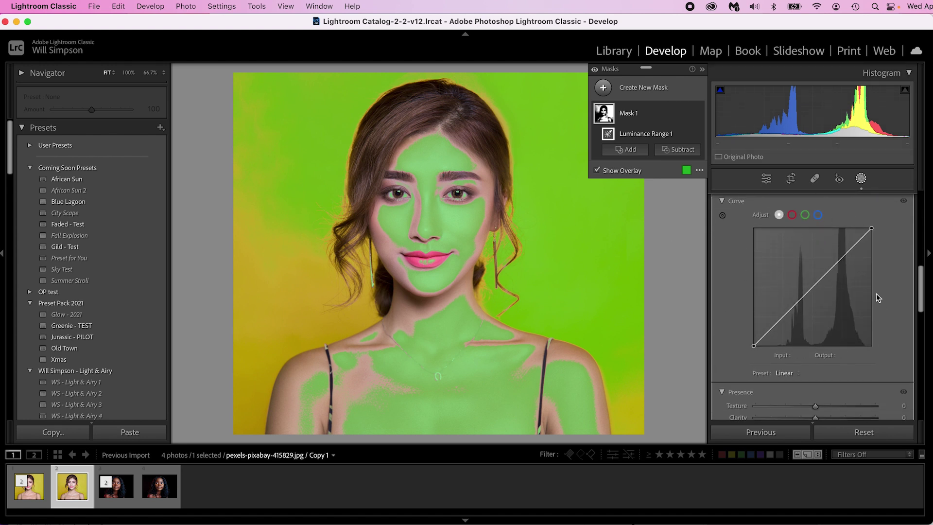
pyautogui.scroll(1, 844, 253)
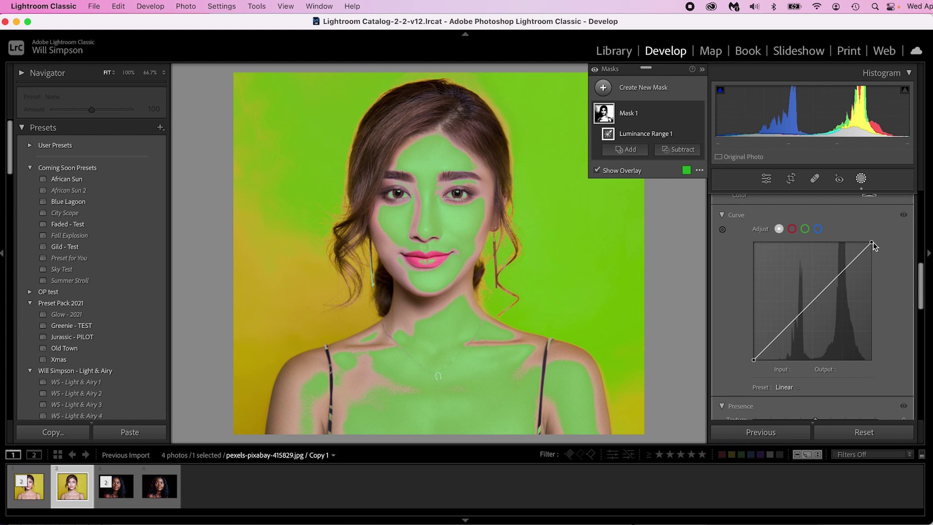
pyautogui.moveTo(871, 243); pyautogui.dragTo(872, 244)
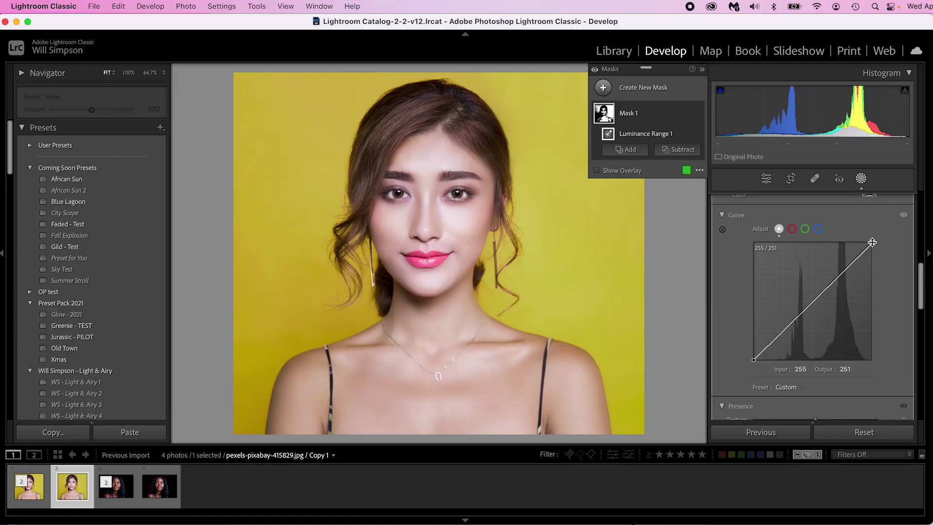
pyautogui.moveTo(872, 242); pyautogui.dragTo(852, 240)
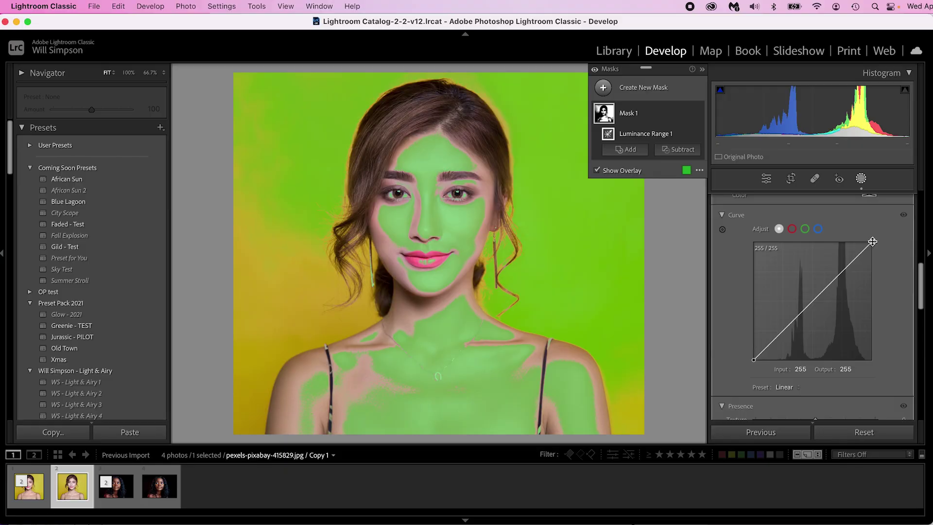
pyautogui.moveTo(873, 242); pyautogui.dragTo(872, 242)
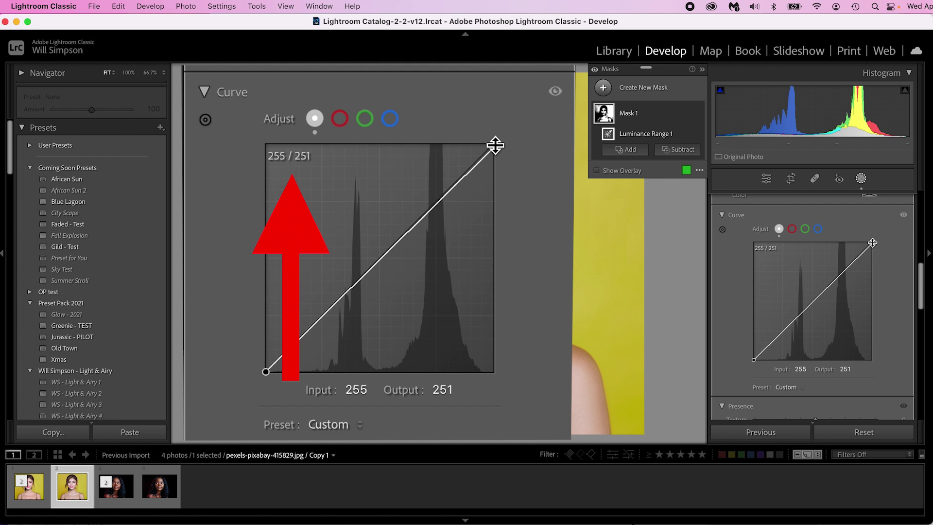
# Set the mask's red curve white point to 247 / 255
pyautogui.click(793, 230)
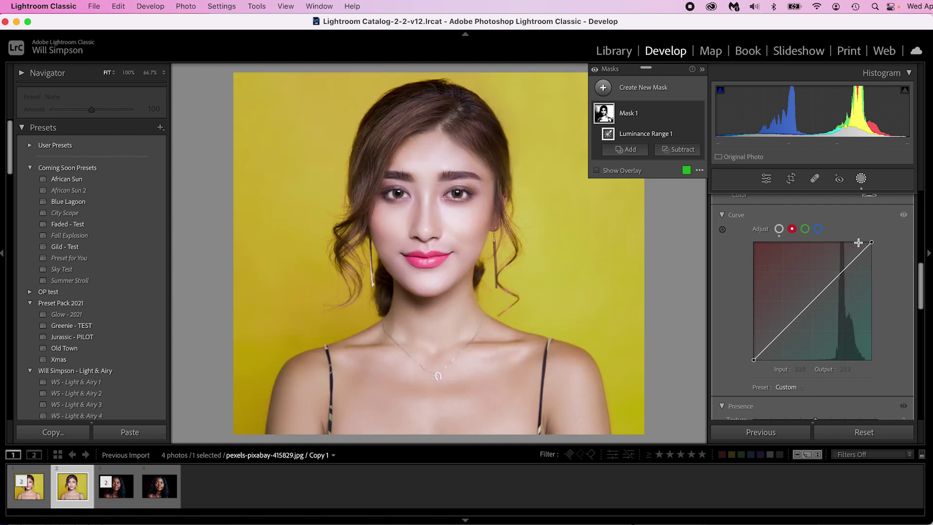
pyautogui.moveTo(872, 242); pyautogui.dragTo(868, 243)
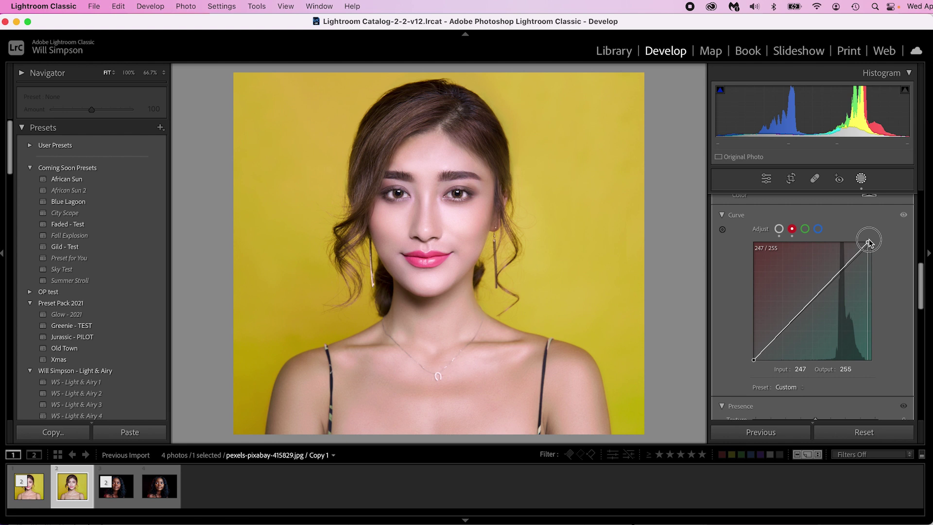
pyautogui.moveTo(869, 242); pyautogui.dragTo(869, 242)
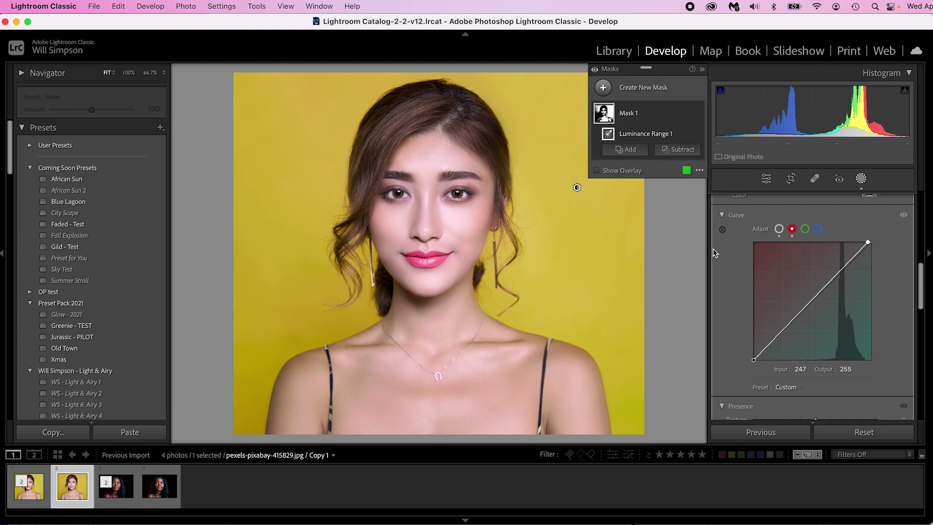
pyautogui.click(903, 215)
pyautogui.click(903, 216)
# Set the mask's blue curve white point to 255 / 250, trimming blue from highlights
pyautogui.click(804, 229)
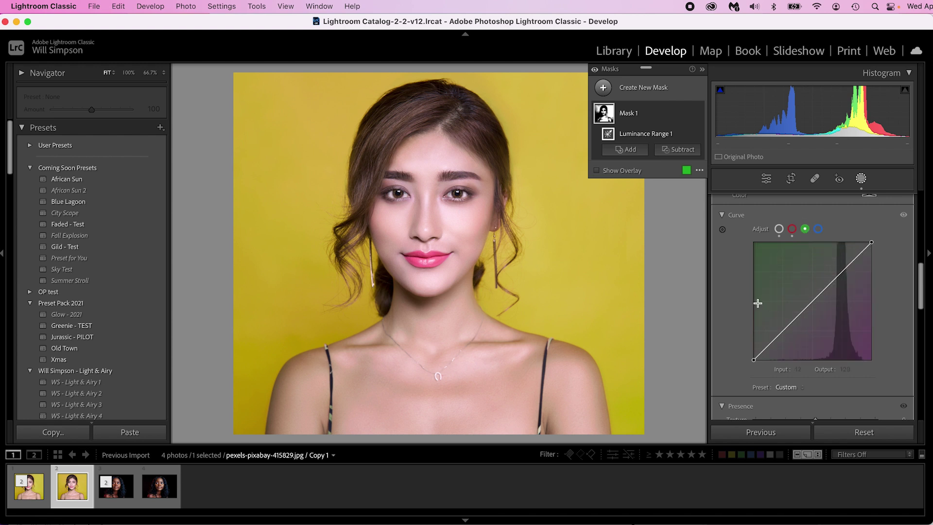
pyautogui.click(819, 229)
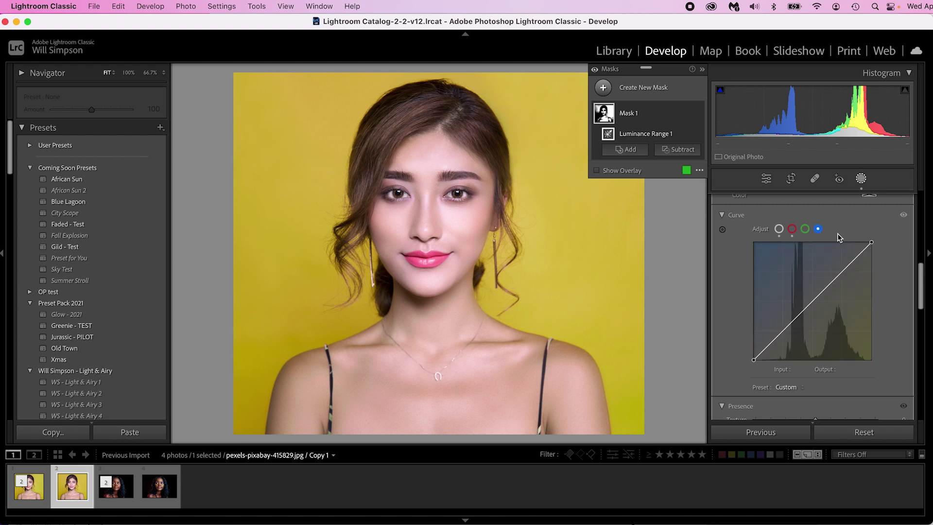
pyautogui.moveTo(872, 243); pyautogui.dragTo(873, 243)
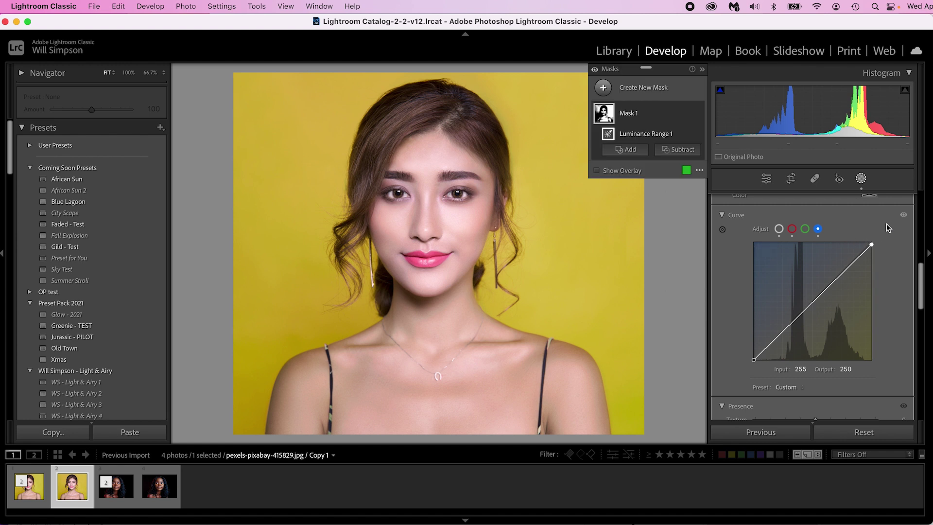
pyautogui.click(903, 217)
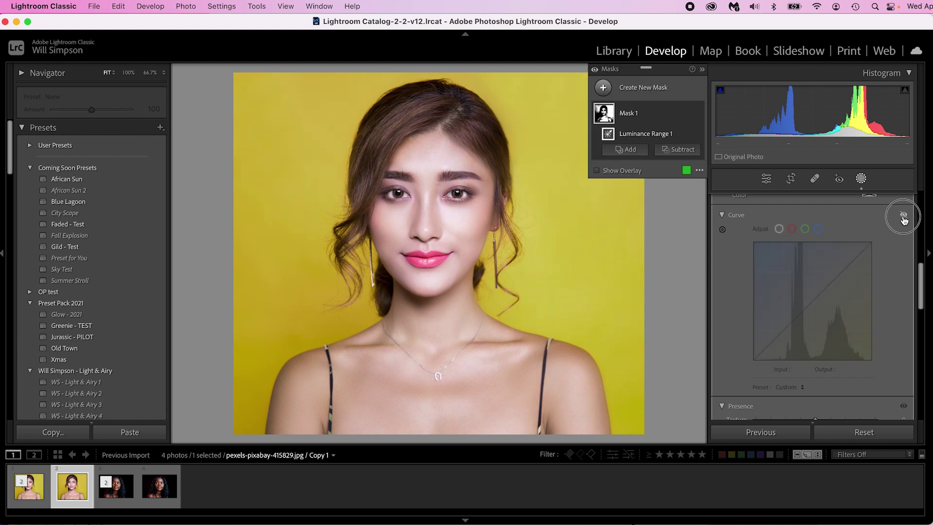
pyautogui.click(903, 217)
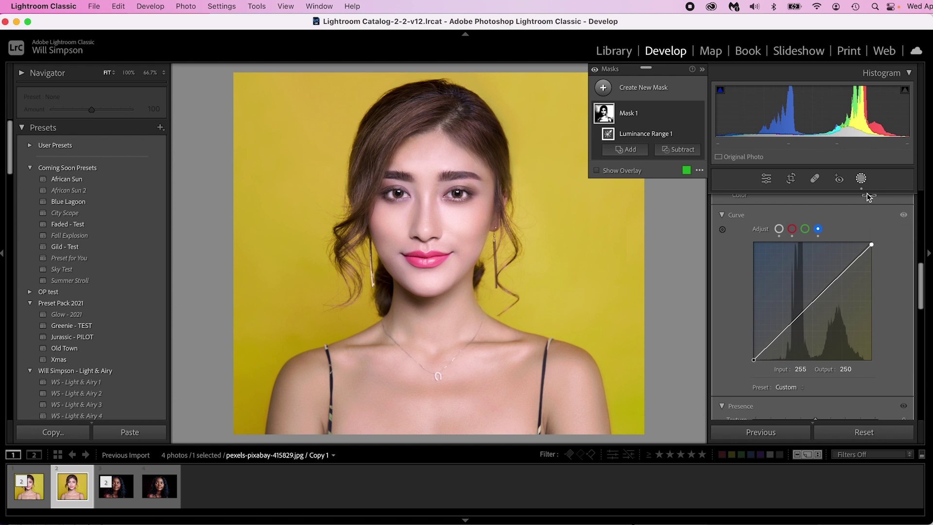
pyautogui.moveTo(611, 117)
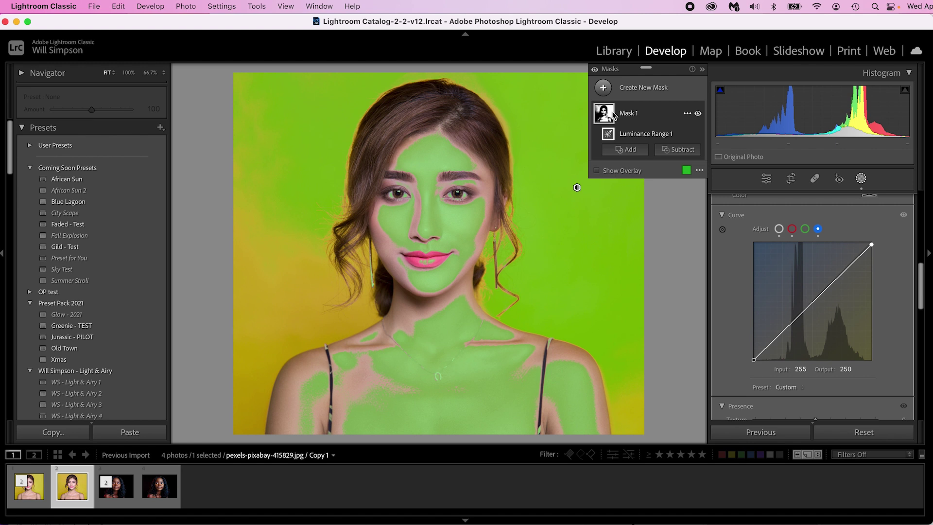
# Subtract the background from the yellow portrait's mask, then switch to the dark-background portrait
pyautogui.click(683, 149)
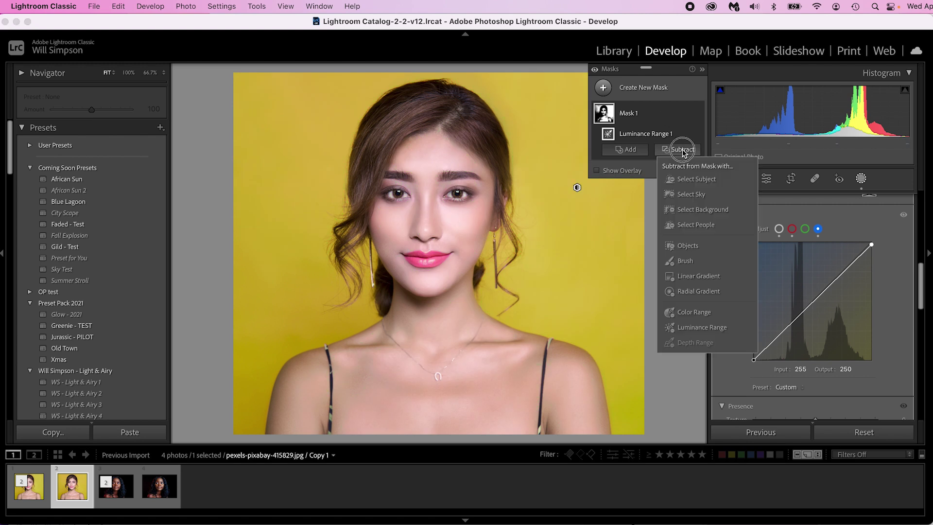
pyautogui.click(697, 212)
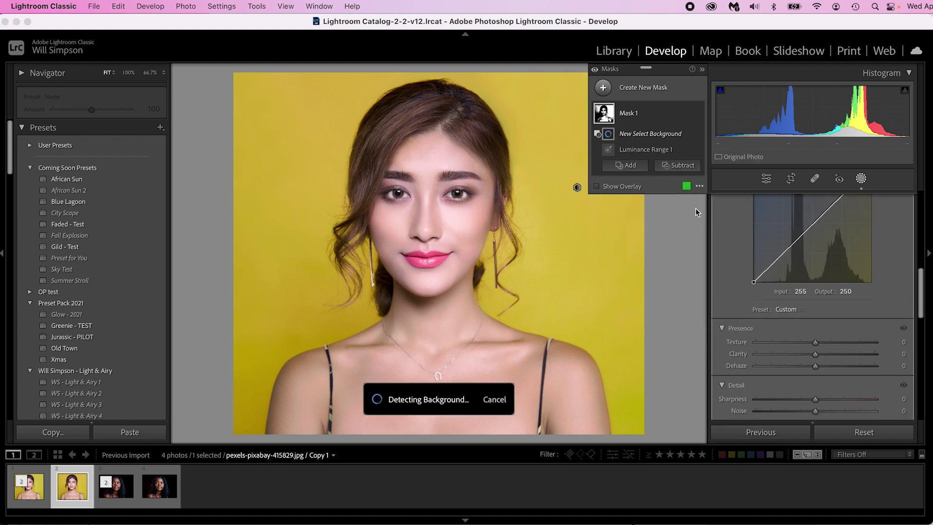
pyautogui.moveTo(606, 117)
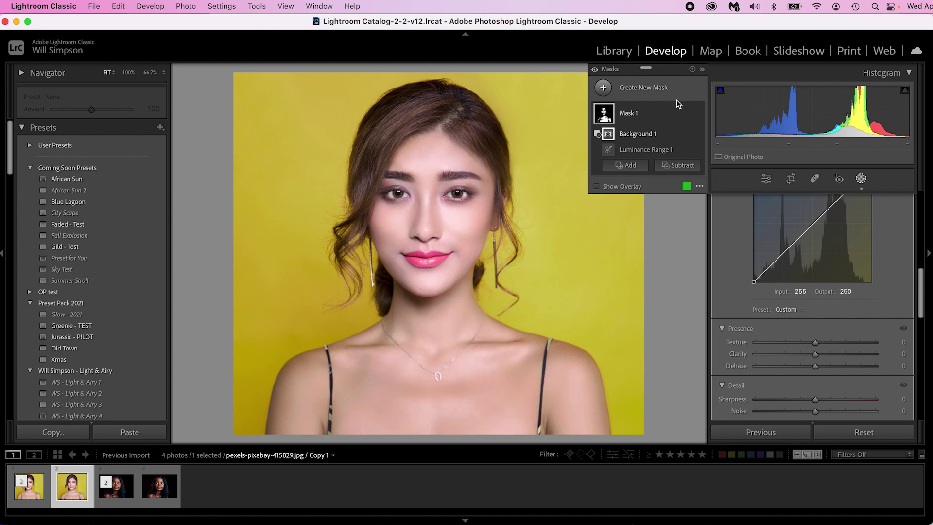
pyautogui.click(767, 179)
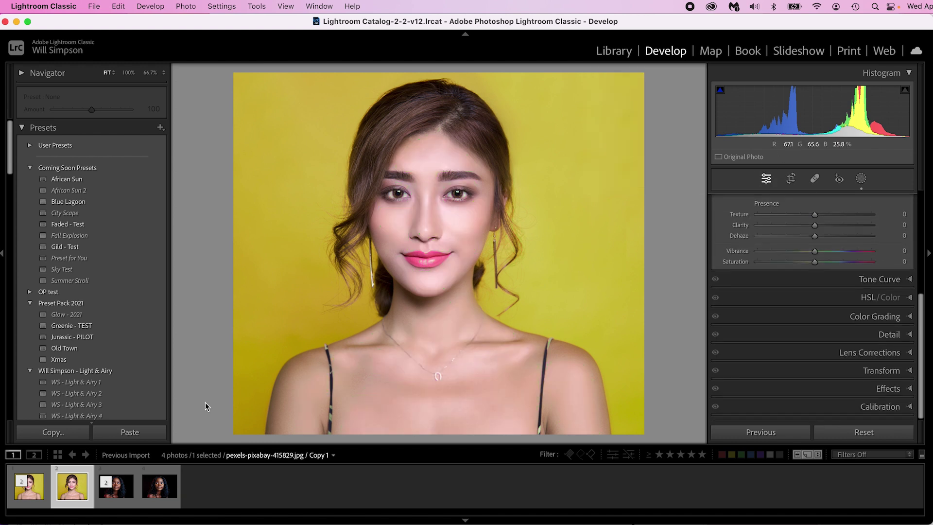
pyautogui.click(172, 497)
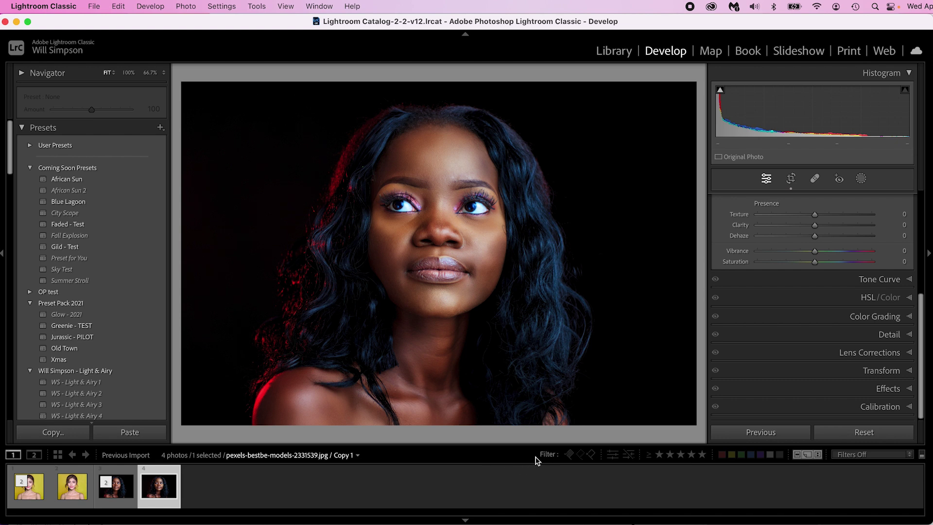
# Add a luminance range mask to the dark portrait spanning 85/96 to 100/100
pyautogui.click(861, 179)
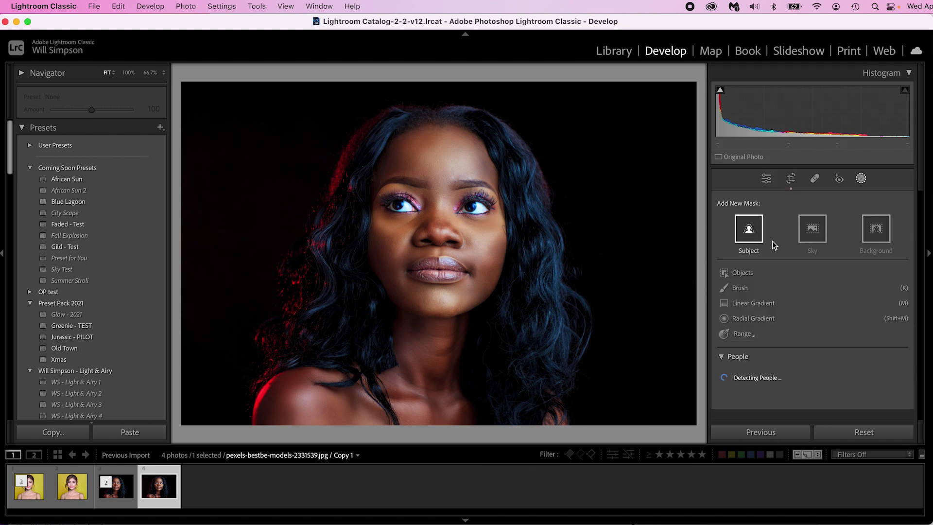
pyautogui.click(745, 335)
pyautogui.click(792, 372)
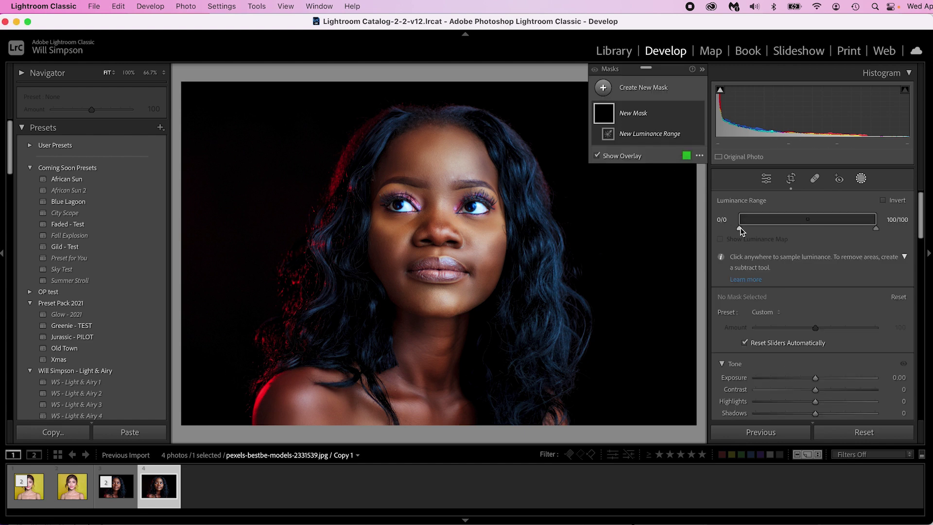
pyautogui.moveTo(737, 230); pyautogui.dragTo(870, 232)
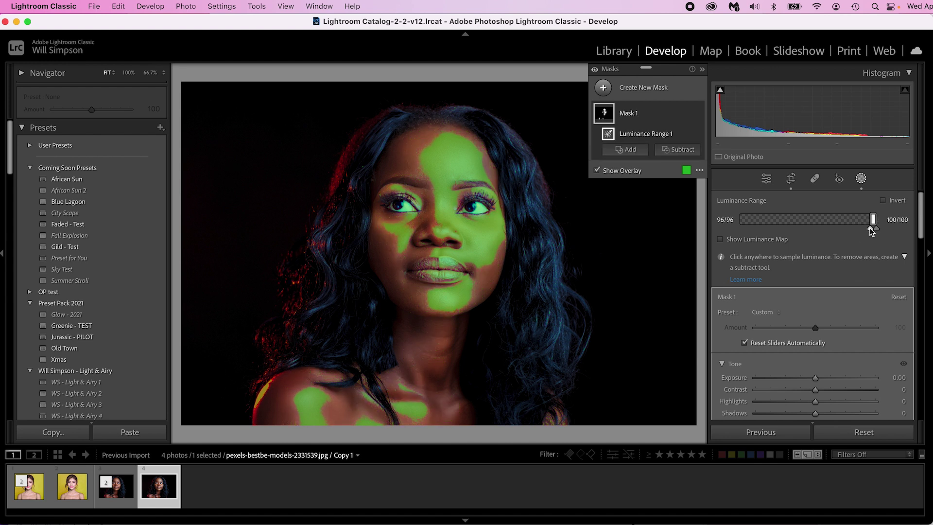
pyautogui.moveTo(871, 232); pyautogui.dragTo(855, 228)
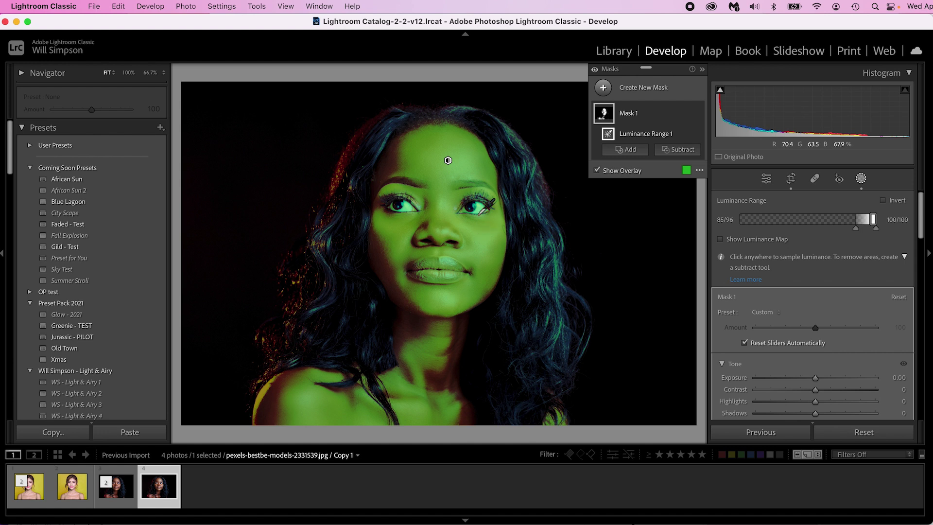
# Lower the mask's RGB curve top point to 240
pyautogui.scroll(-10, 798, 257)
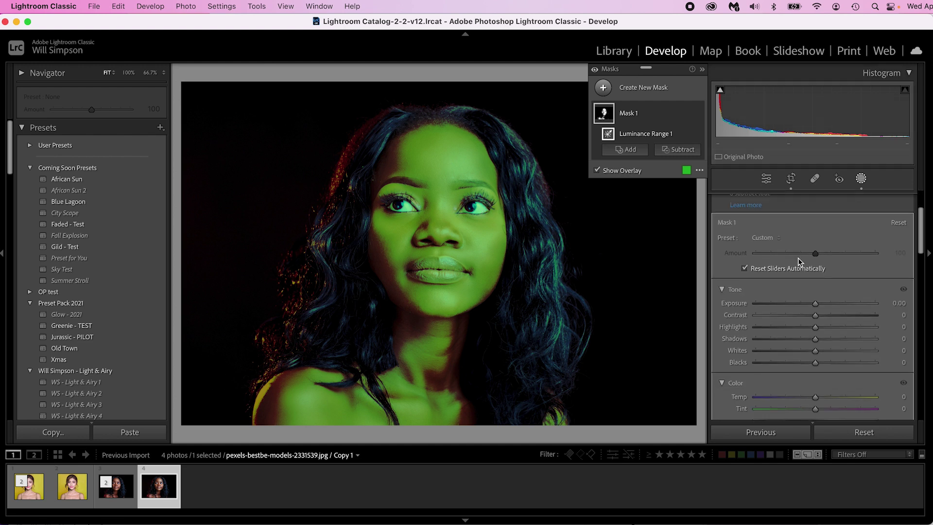
pyautogui.scroll(-1, 798, 275)
pyautogui.click(779, 245)
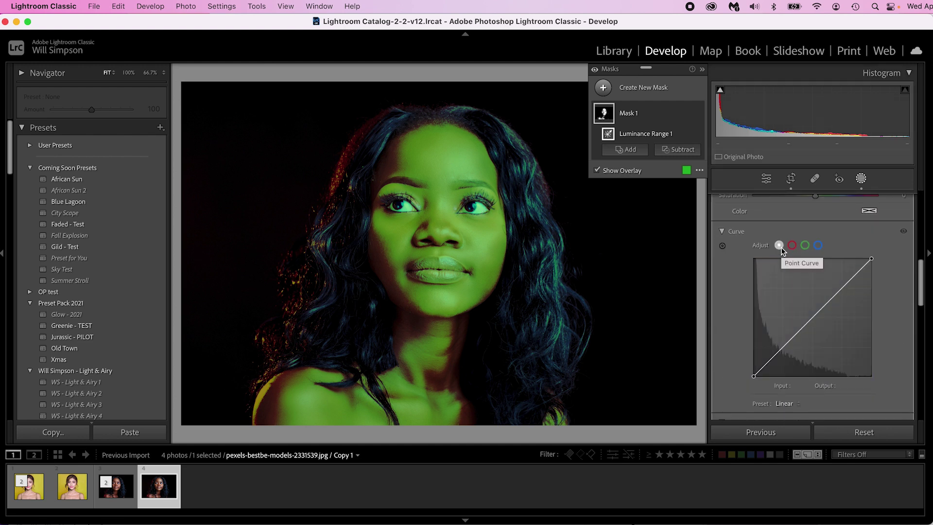
pyautogui.moveTo(872, 261); pyautogui.dragTo(874, 267)
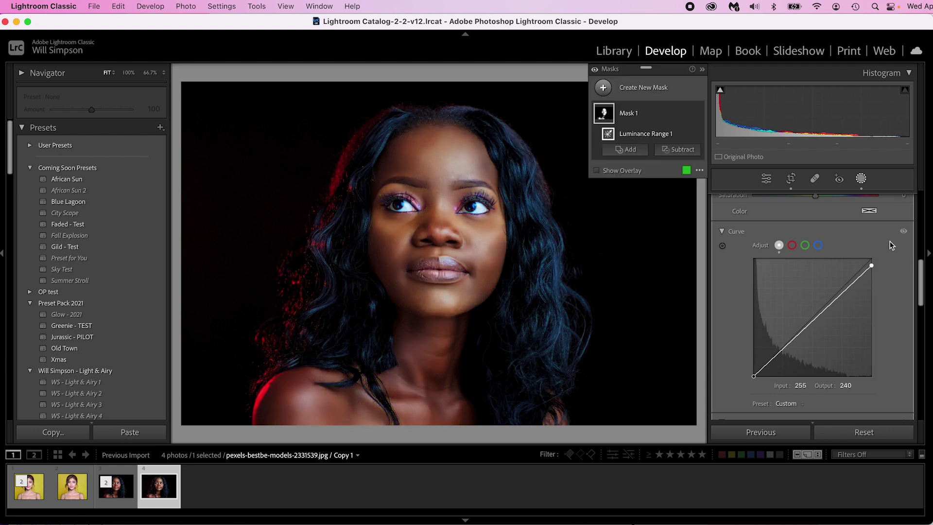
pyautogui.click(904, 232)
pyautogui.click(904, 231)
# Nudge the red curve's top point, then lower green's to 249 and blue's to 242
pyautogui.click(792, 245)
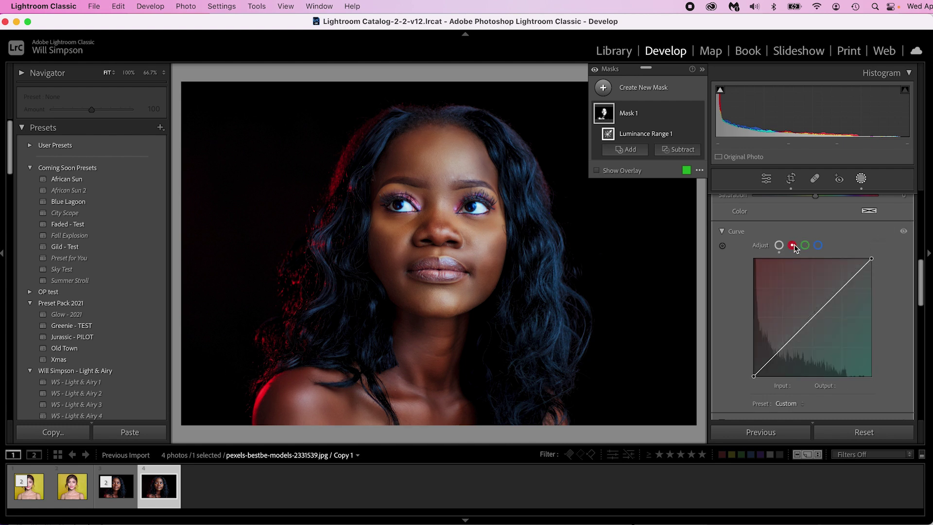
pyautogui.moveTo(872, 259); pyautogui.dragTo(868, 258)
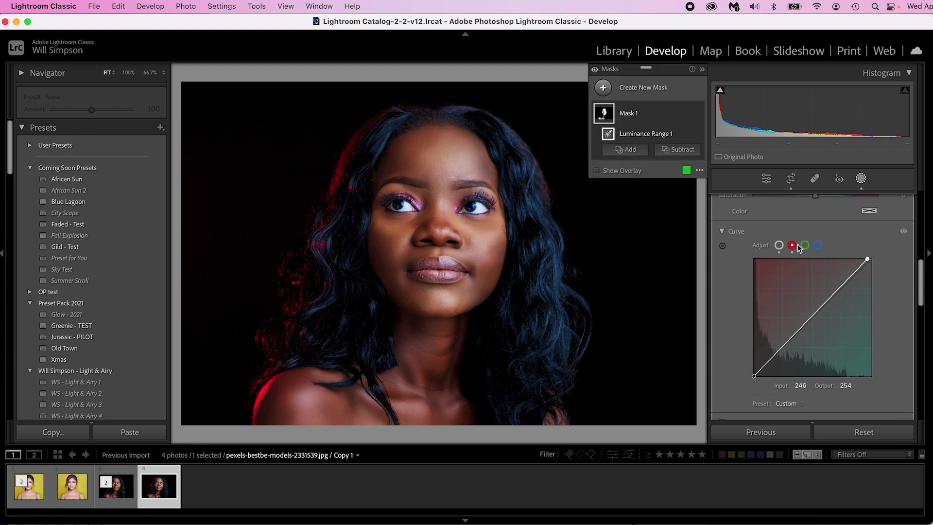
pyautogui.click(804, 246)
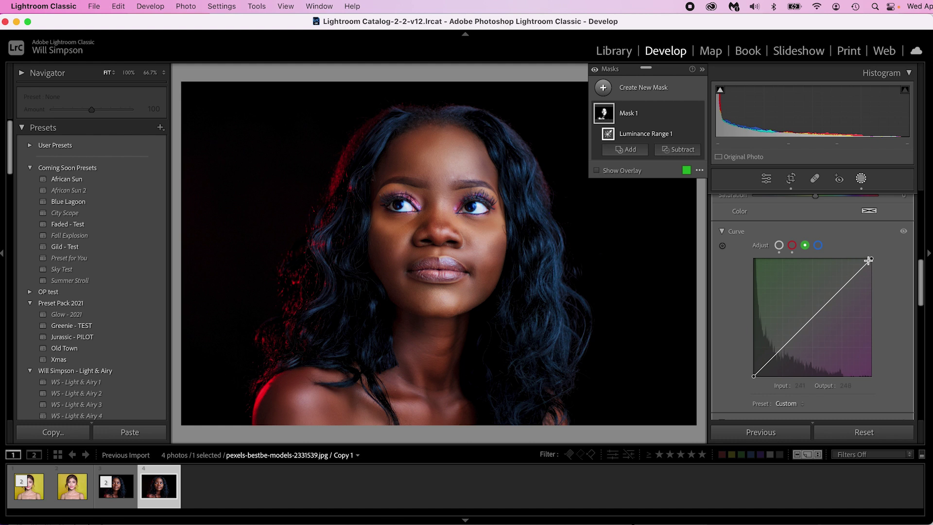
pyautogui.moveTo(870, 259)
pyautogui.mouseDown()
pyautogui.moveTo(875, 279)
pyautogui.moveTo(879, 263)
pyautogui.mouseUp()
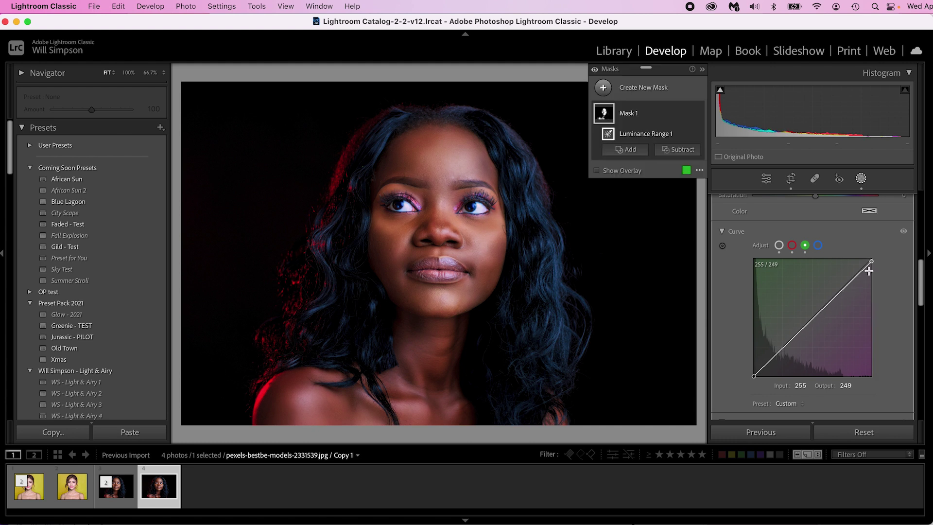
pyautogui.click(819, 245)
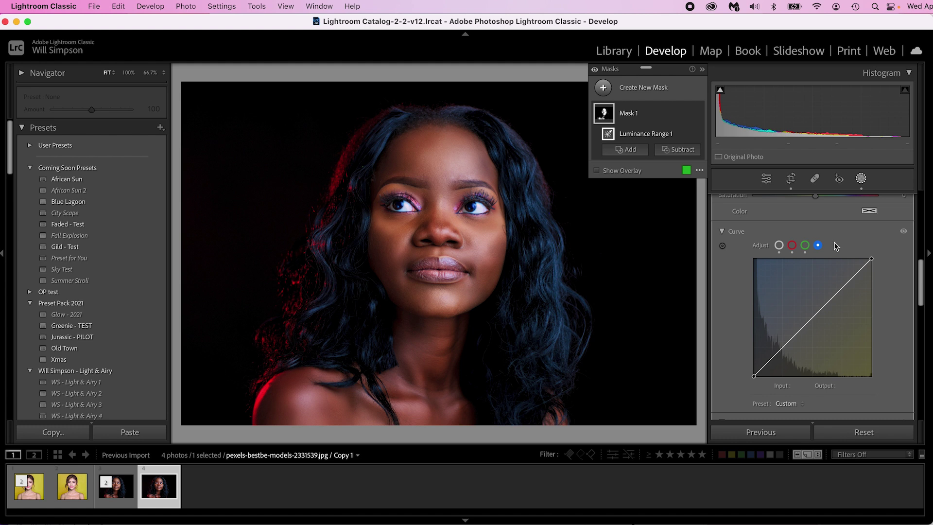
pyautogui.moveTo(870, 258); pyautogui.dragTo(872, 263)
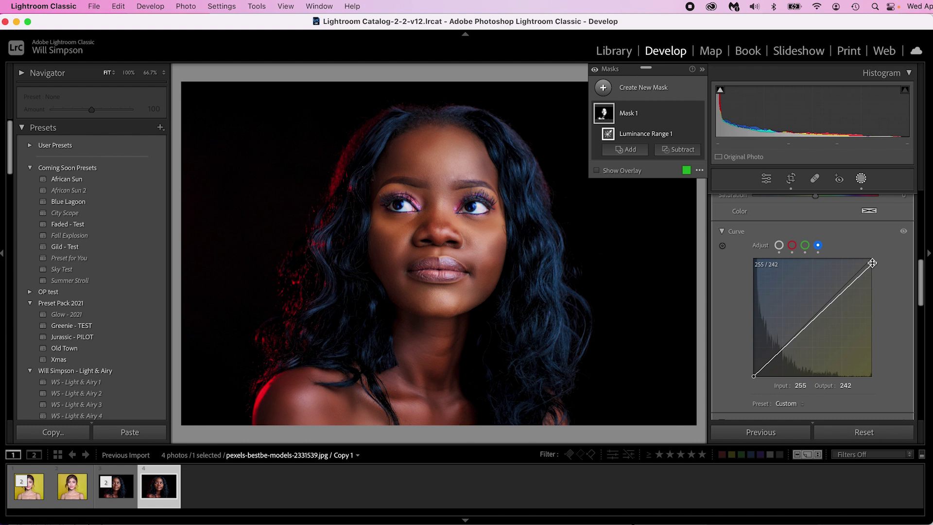
# Set the mask's Highlights to +5 and Blacks to -9
pyautogui.scroll(3, 868, 251)
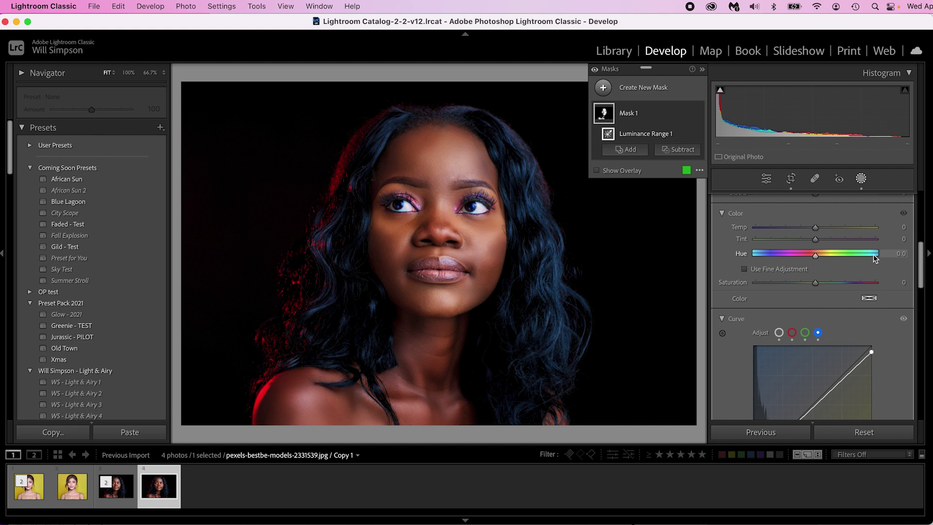
pyautogui.scroll(4, 873, 253)
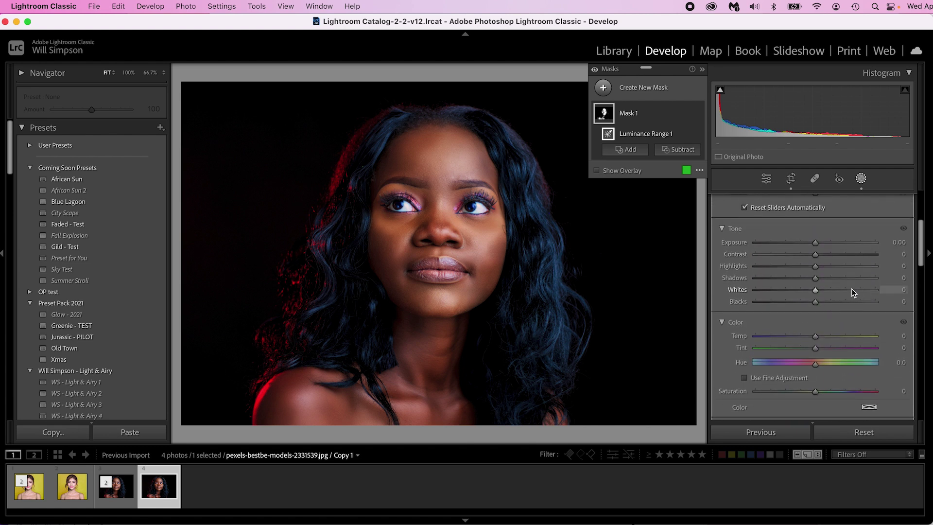
pyautogui.moveTo(812, 266); pyautogui.dragTo(823, 270)
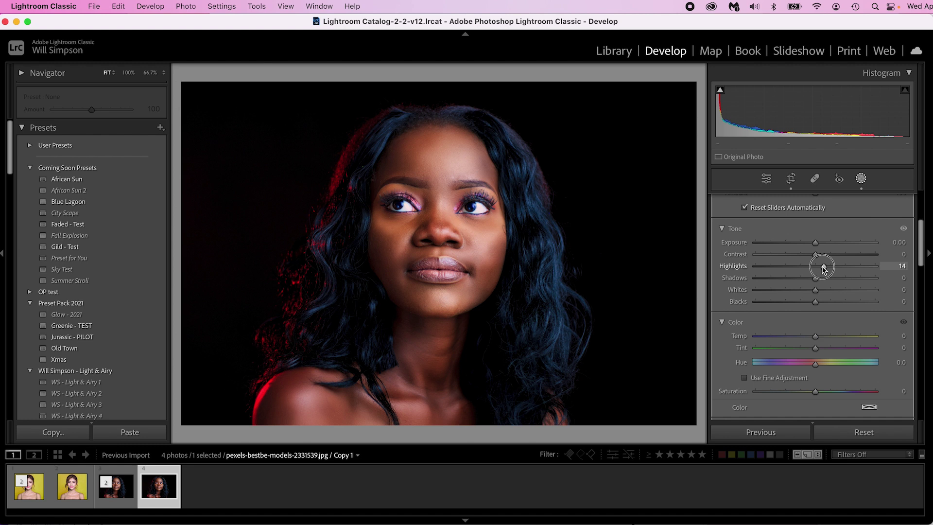
pyautogui.moveTo(824, 270); pyautogui.dragTo(818, 266)
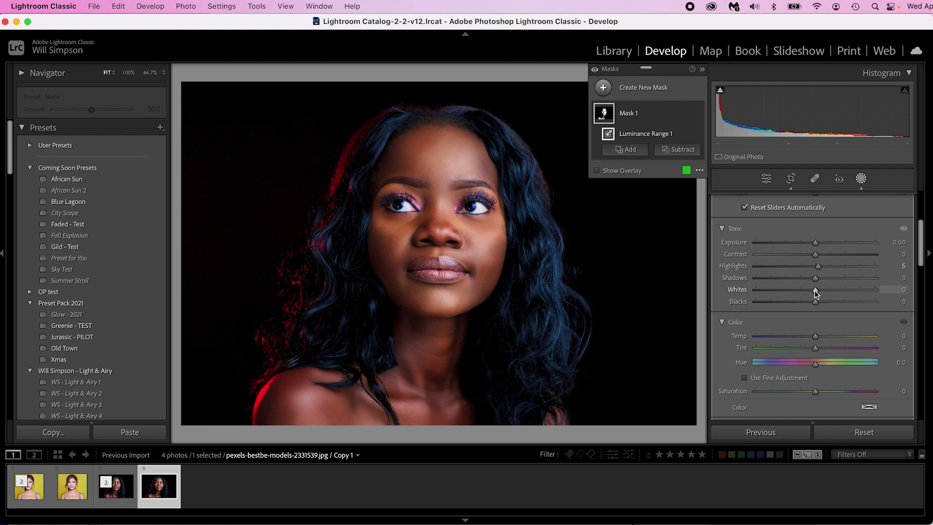
pyautogui.moveTo(815, 302); pyautogui.dragTo(809, 302)
# Lower the mask's Saturation to -7 and Clarity to -10
pyautogui.scroll(-1, 823, 327)
pyautogui.moveTo(816, 377); pyautogui.dragTo(812, 378)
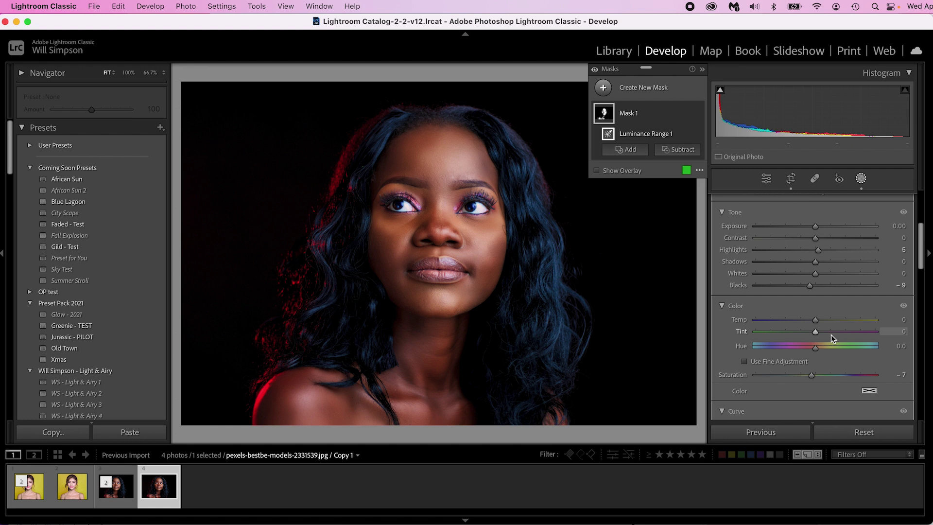
pyautogui.scroll(-8, 829, 337)
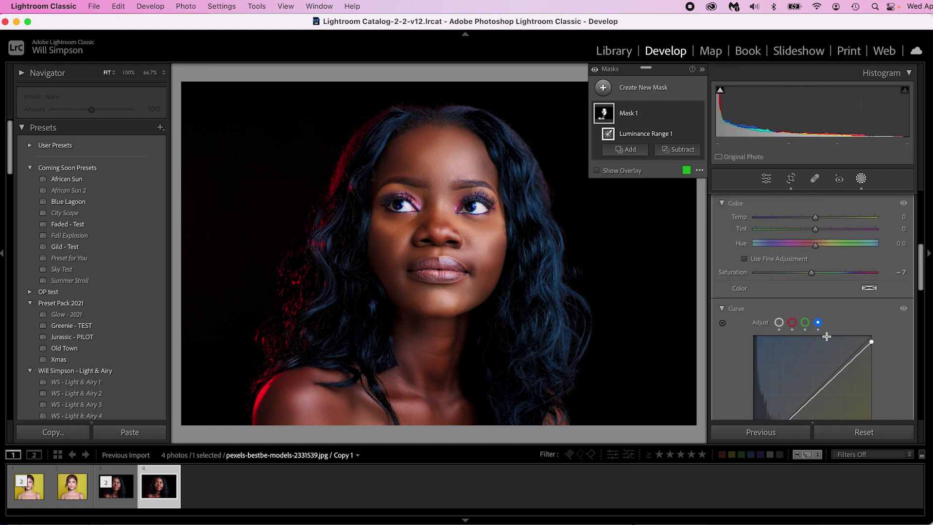
pyautogui.scroll(-2, 820, 339)
pyautogui.moveTo(815, 315); pyautogui.dragTo(811, 317)
pyautogui.scroll(10, 818, 318)
pyautogui.moveTo(697, 116)
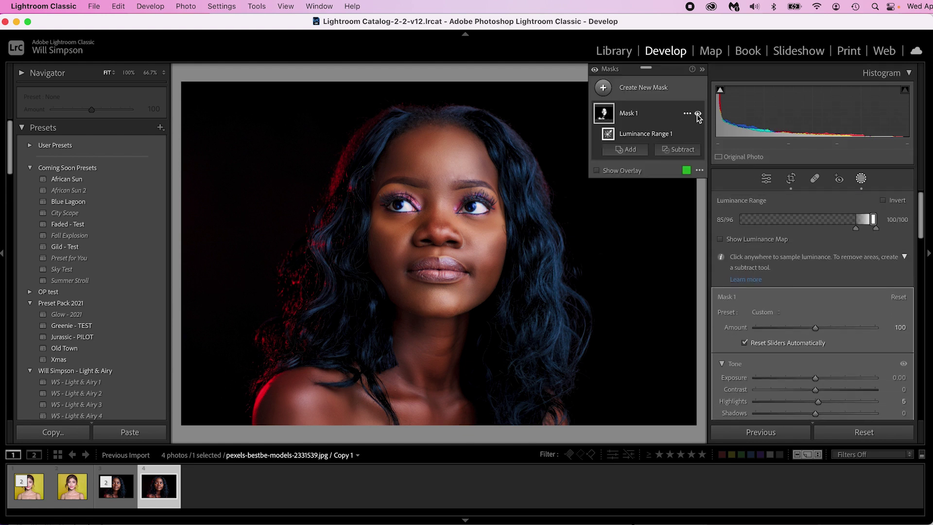
pyautogui.click(697, 115)
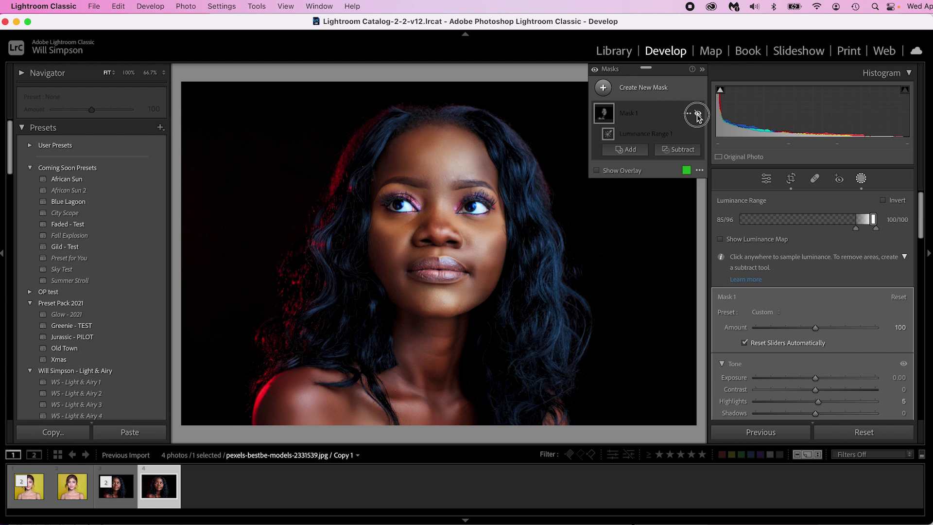
pyautogui.click(697, 114)
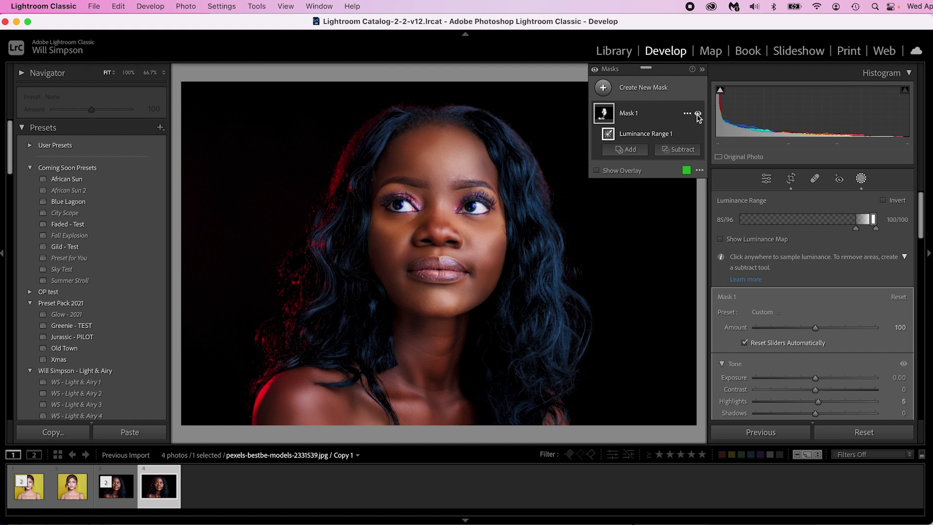
pyautogui.click(698, 113)
pyautogui.click(697, 114)
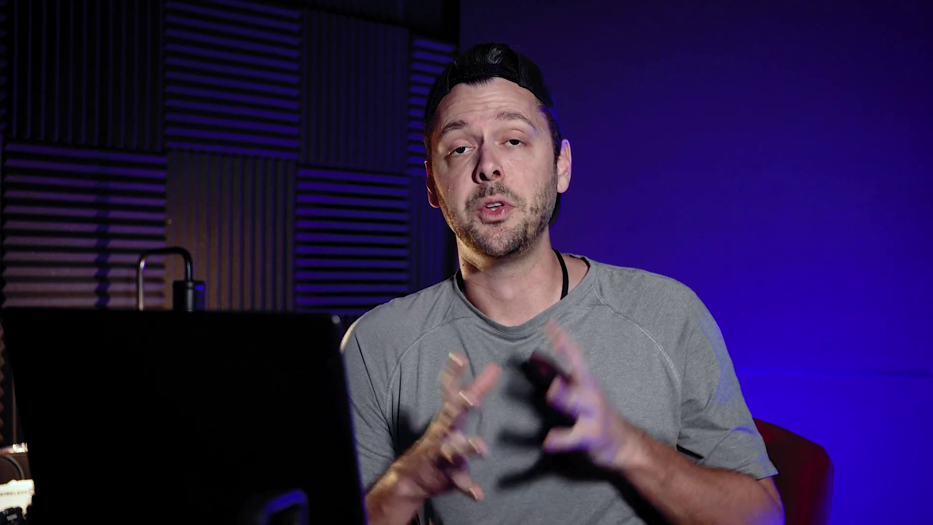